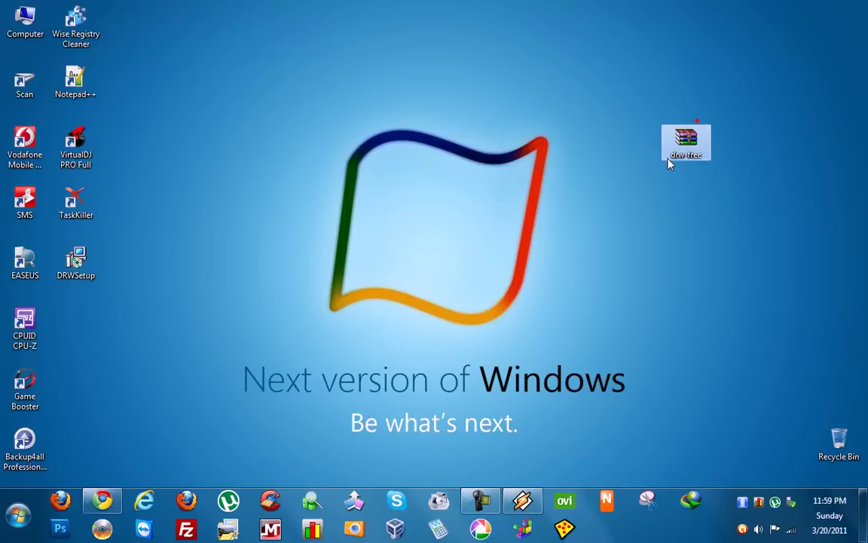
Delete the drw-free archive from the desktop and set the DRWSetup icon apart from the other icons.
key("Delete")
key("Return")
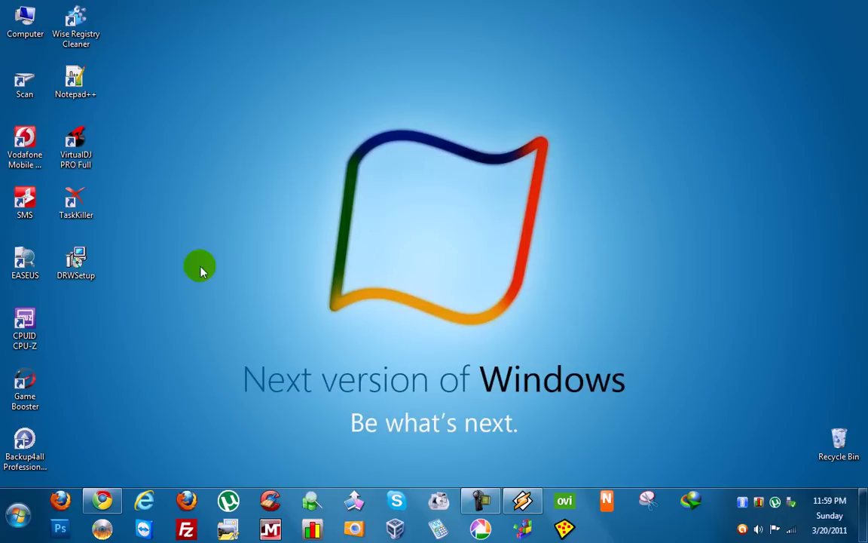
left_click_drag(86, 262, 188, 262)
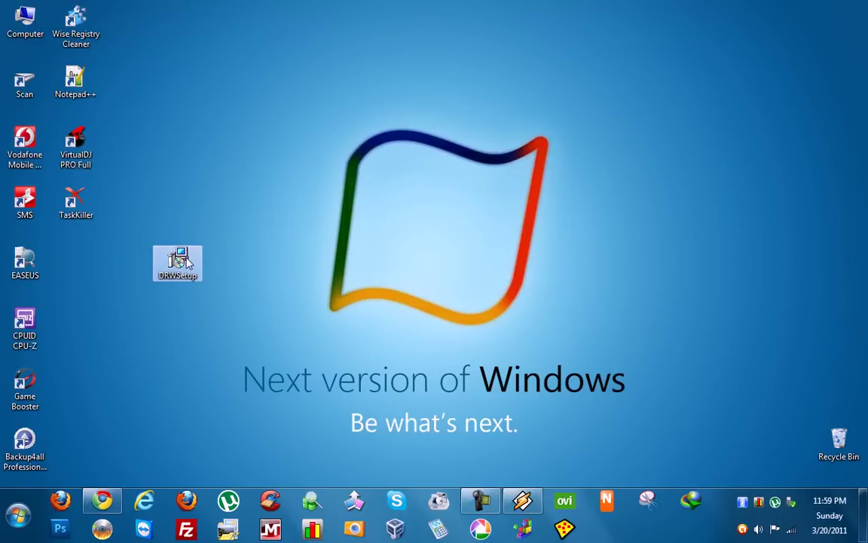
Launch the DRWSetup installer and accept the EASEUS Data Recovery Wizard license agreement.
left_click(235, 302)
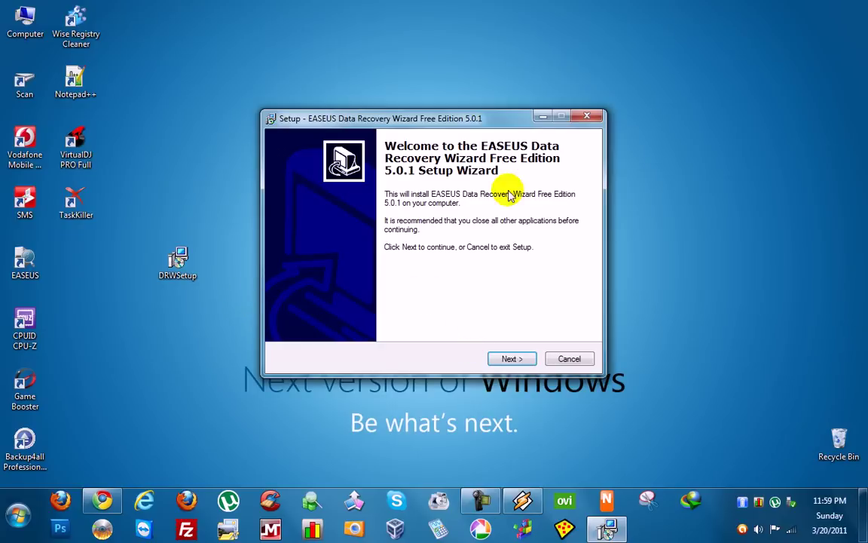
left_click(509, 358)
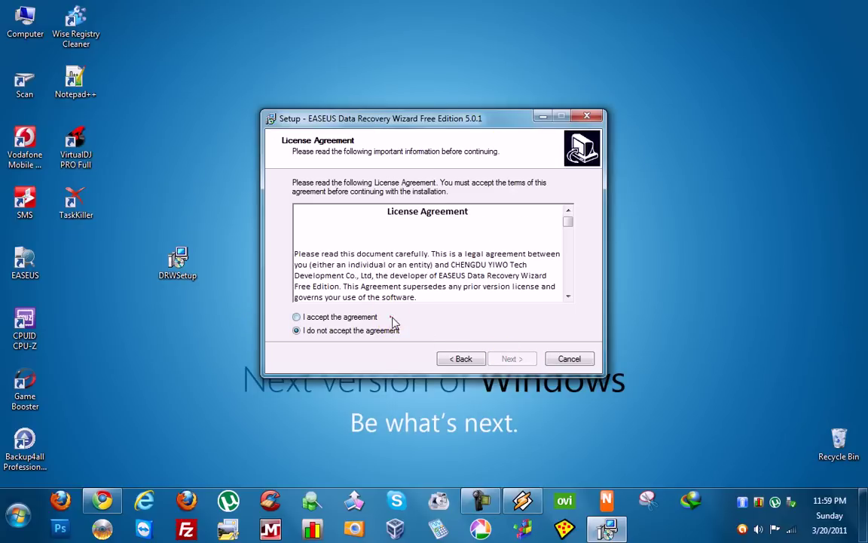
left_click(390, 316)
left_click(497, 362)
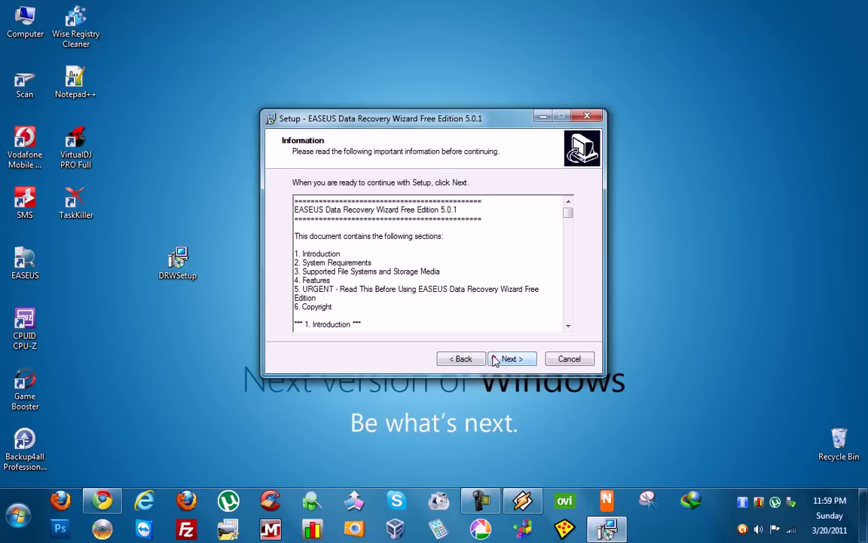
Keep the default installation folder and acknowledge having read the caution about the install location.
left_click(494, 361)
left_click(506, 360)
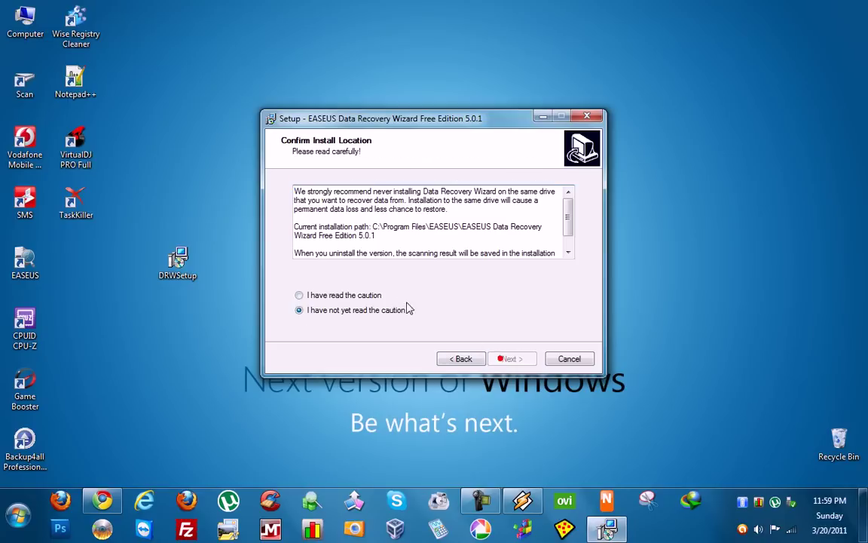
left_click(399, 296)
left_click(499, 360)
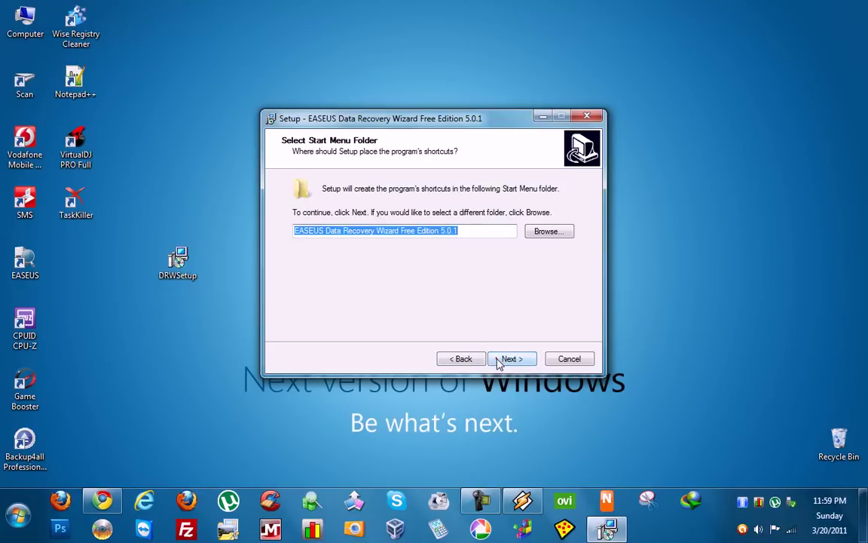
Keep the default Start Menu folder and desktop icon option, install the program and finish the setup.
left_click(498, 362)
left_click(497, 360)
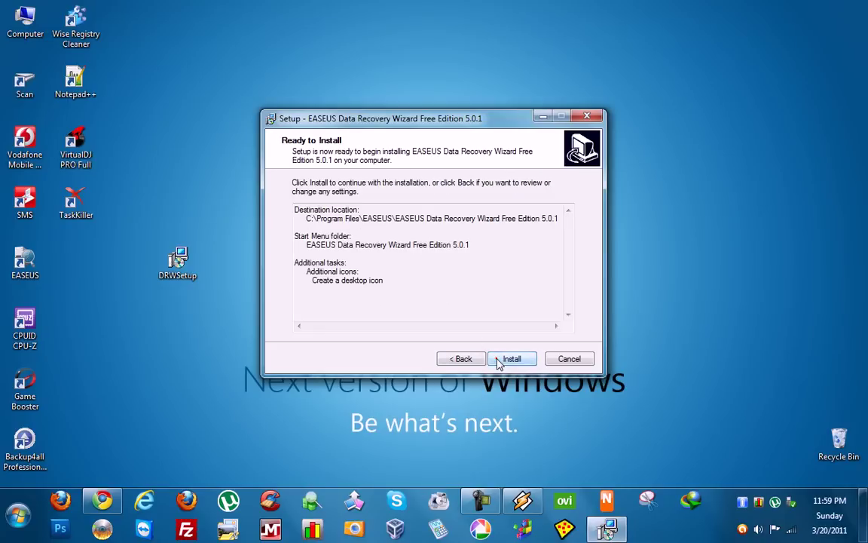
left_click(497, 360)
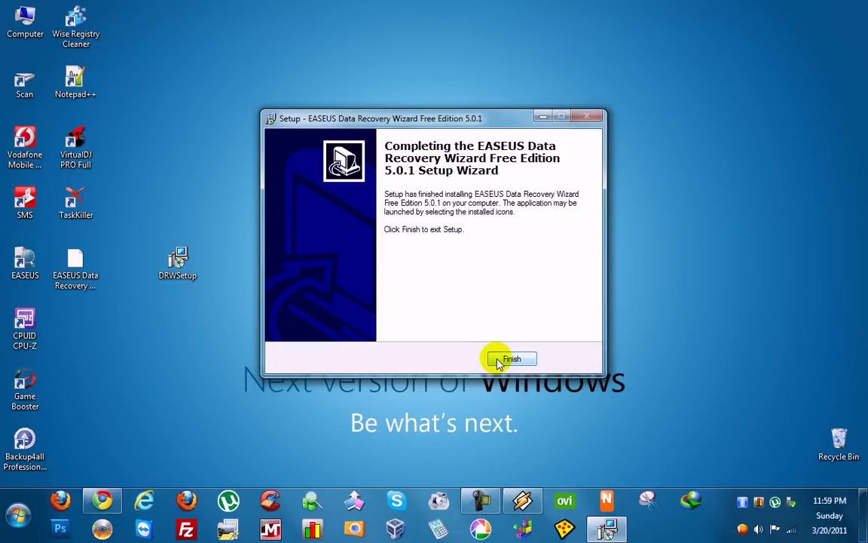
left_click(498, 360)
Delete the DRWSetup installer from the desktop.
left_click(184, 278)
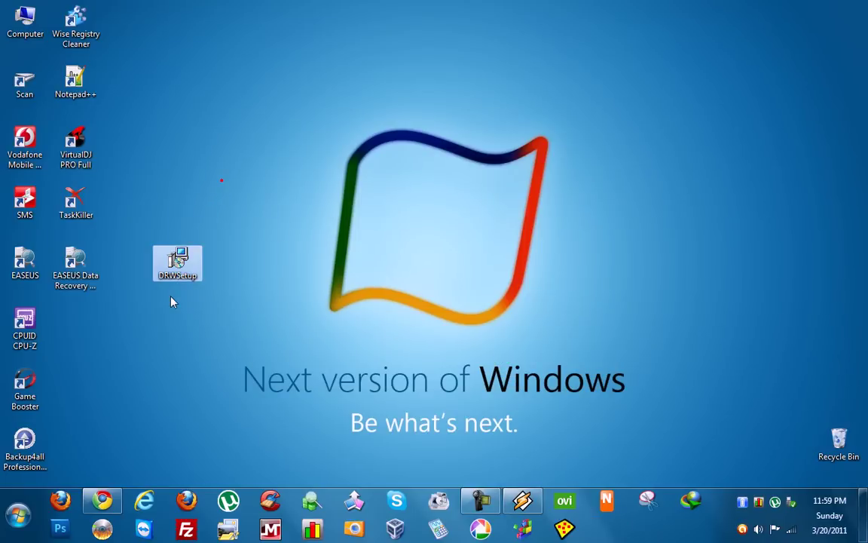
key("Delete")
key("Return")
Launch EASEUS Data Recovery Wizard Free Edition from its new desktop shortcut.
left_click(74, 262)
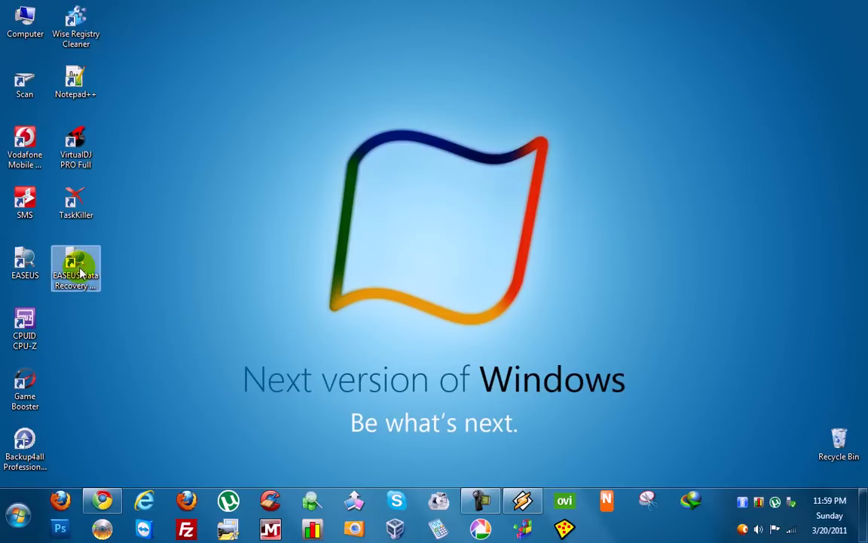
double_click(75, 294)
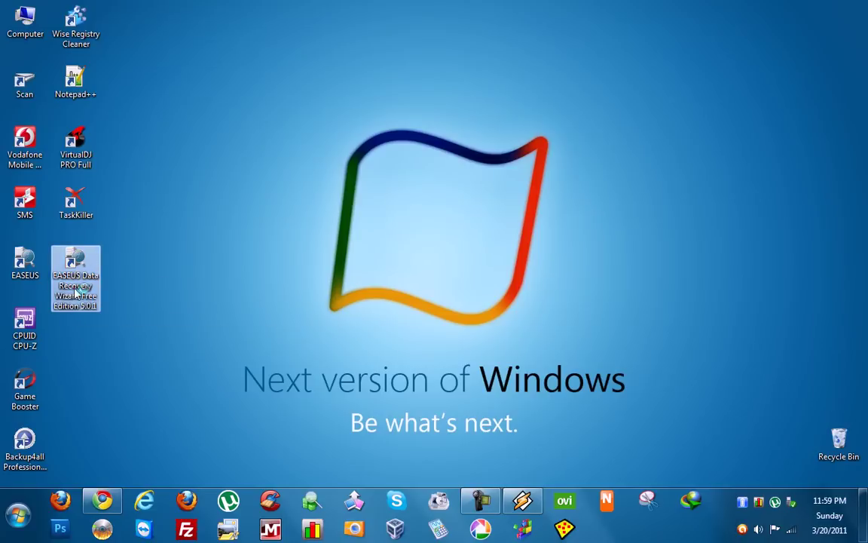
left_click(378, 317)
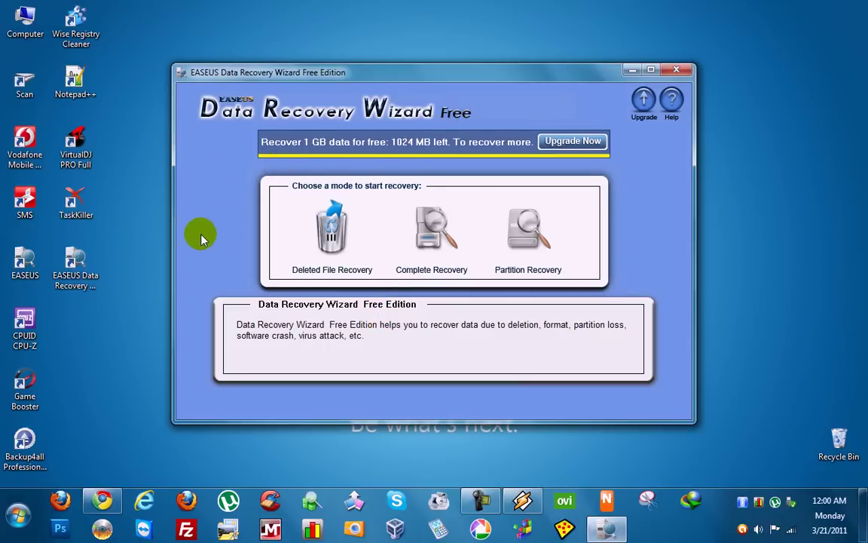
Open the SanDisk (J:) drive from Computer and display its files as large icons.
double_click(28, 27)
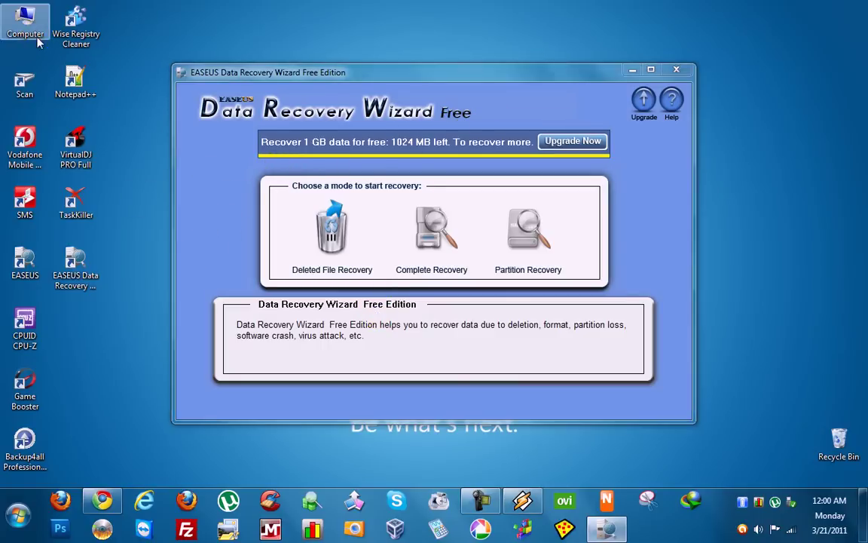
left_click(338, 236)
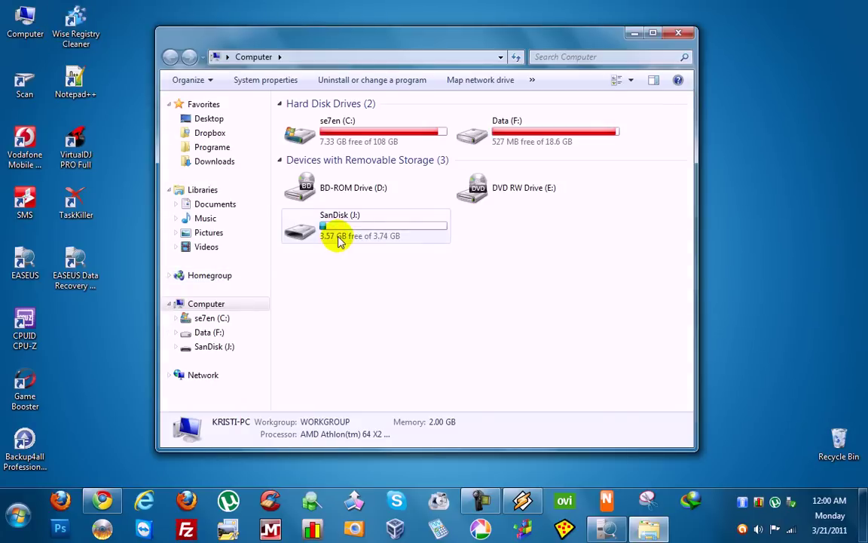
double_click(339, 236)
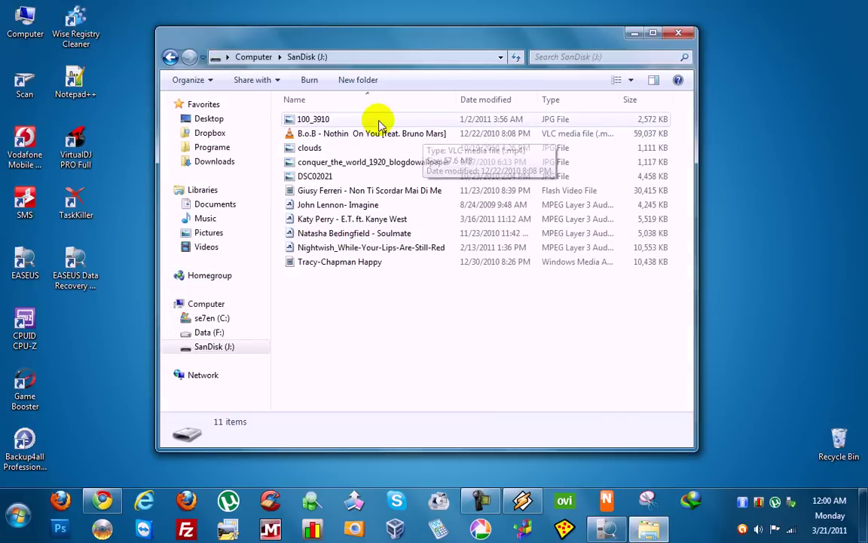
left_click(631, 81)
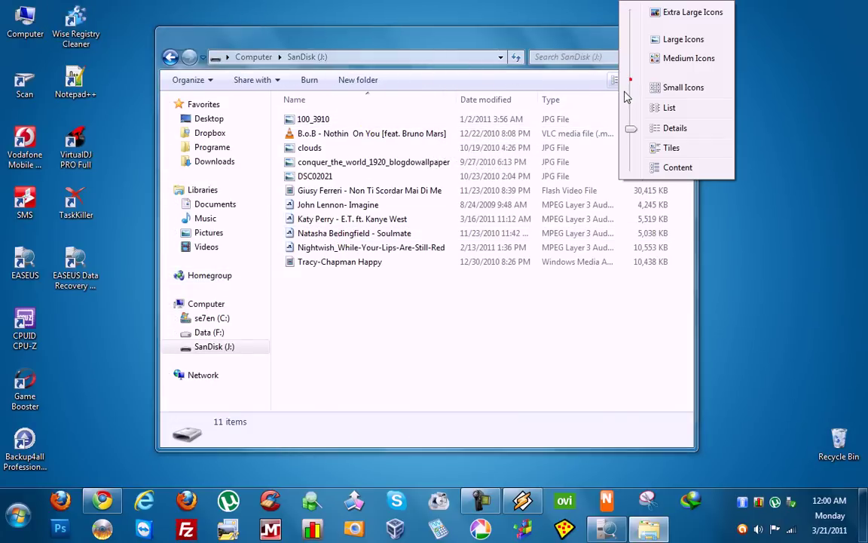
left_click(674, 40)
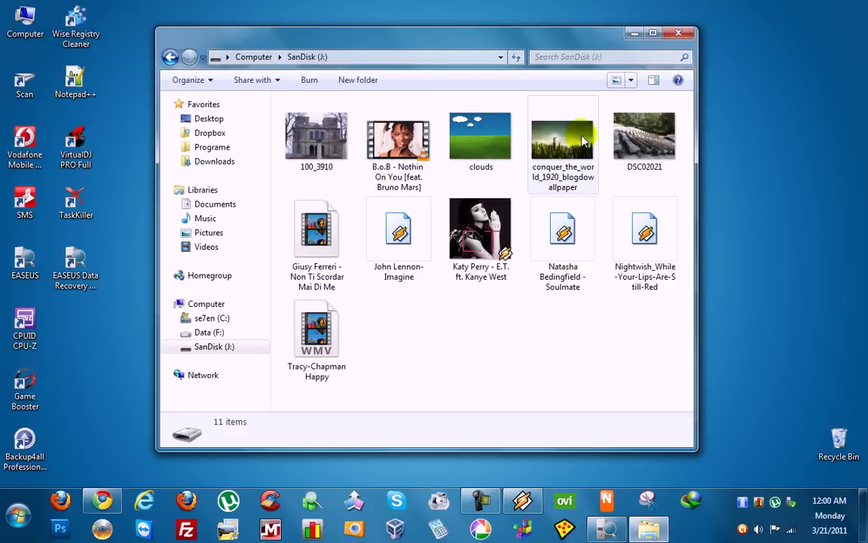
View the conquer_the_world_1920_blogdowallpaper picture and the drive's other pictures, and close the photo viewer.
left_click(571, 133)
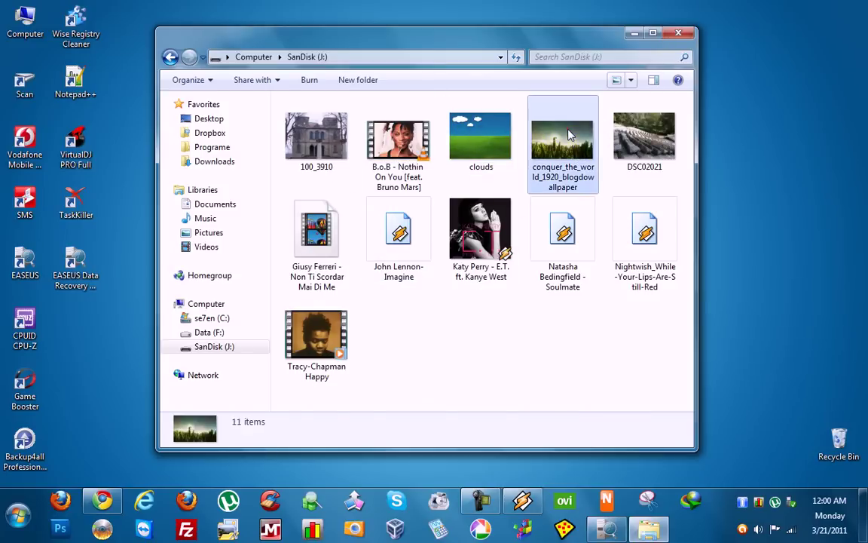
double_click(570, 133)
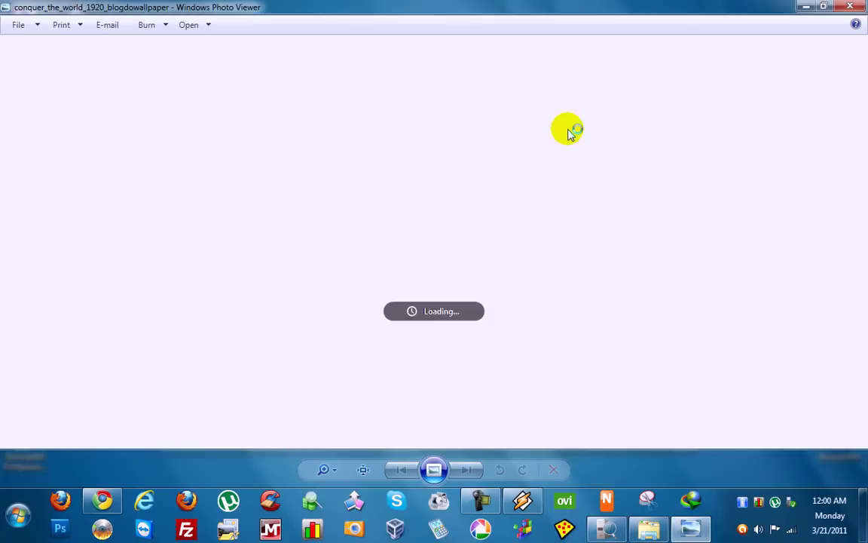
key("Right")
key("Right")
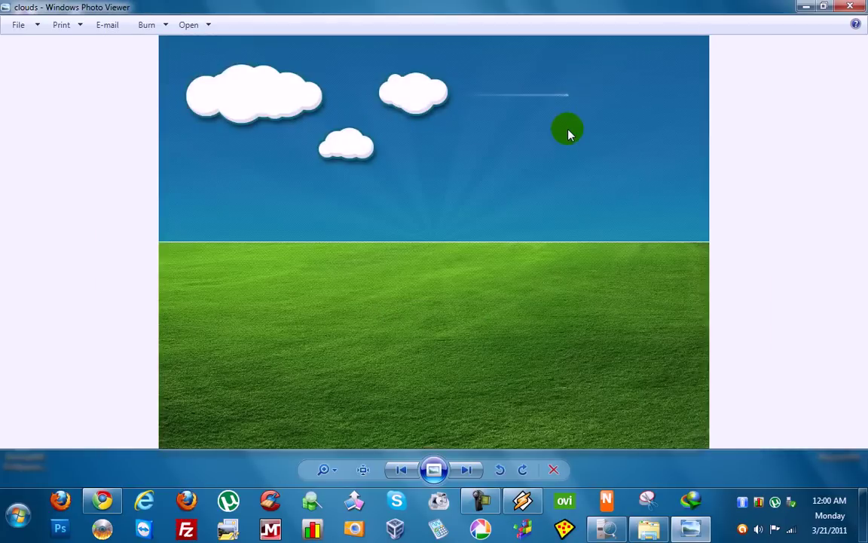
key("Right")
left_click(805, 6)
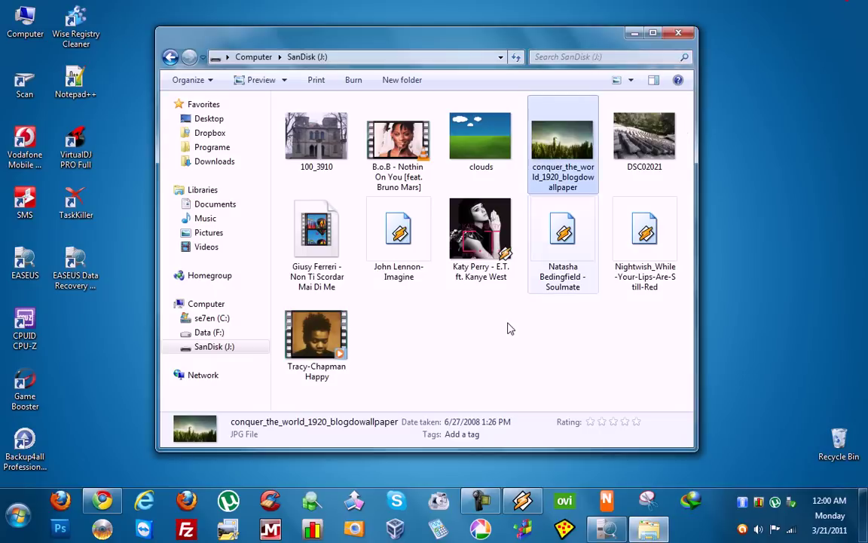
Select all files on the SanDisk (J:) drive and permanently delete them.
left_click(563, 235)
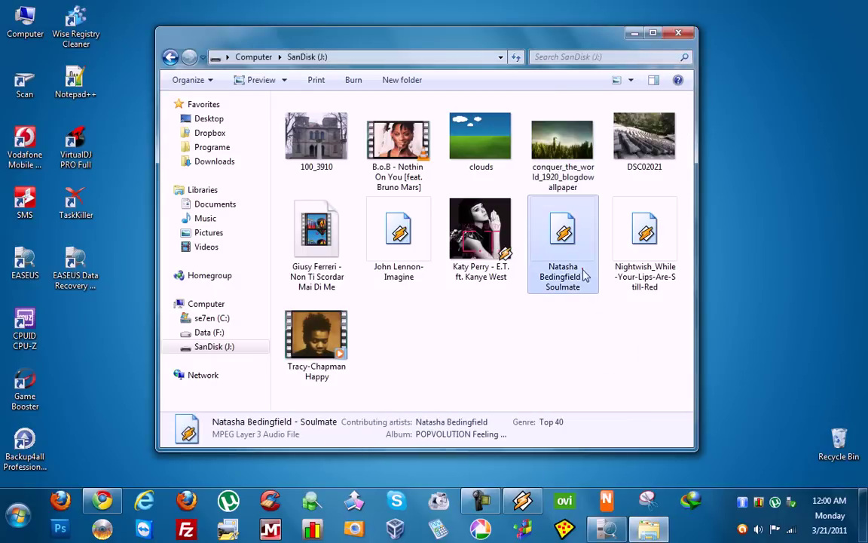
left_click(637, 261)
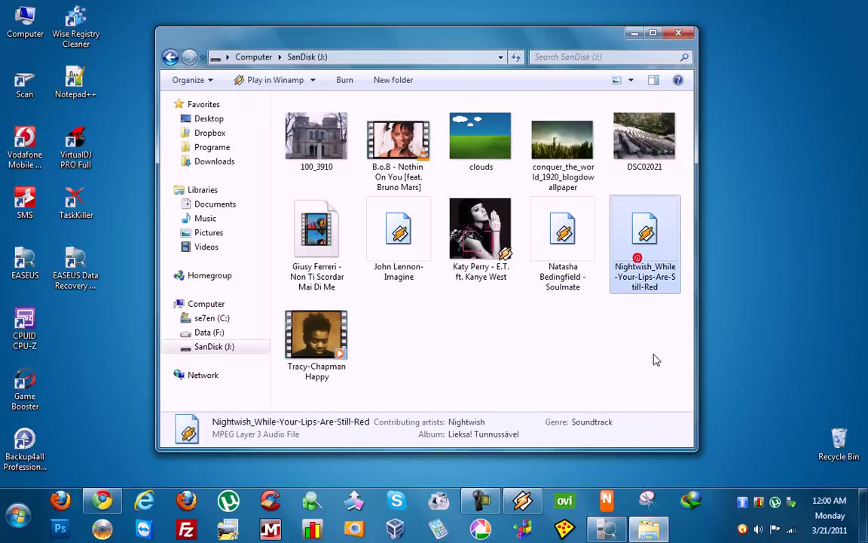
left_click_drag(661, 366, 277, 115)
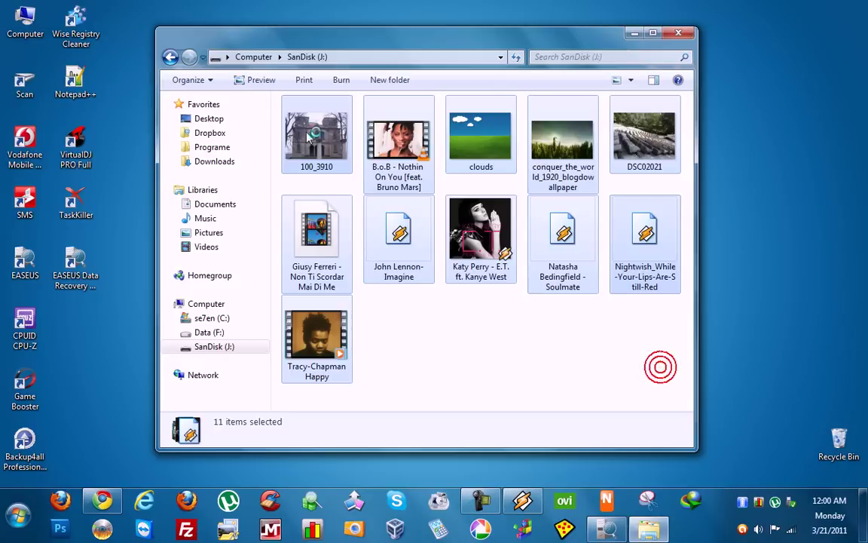
right_click(307, 137)
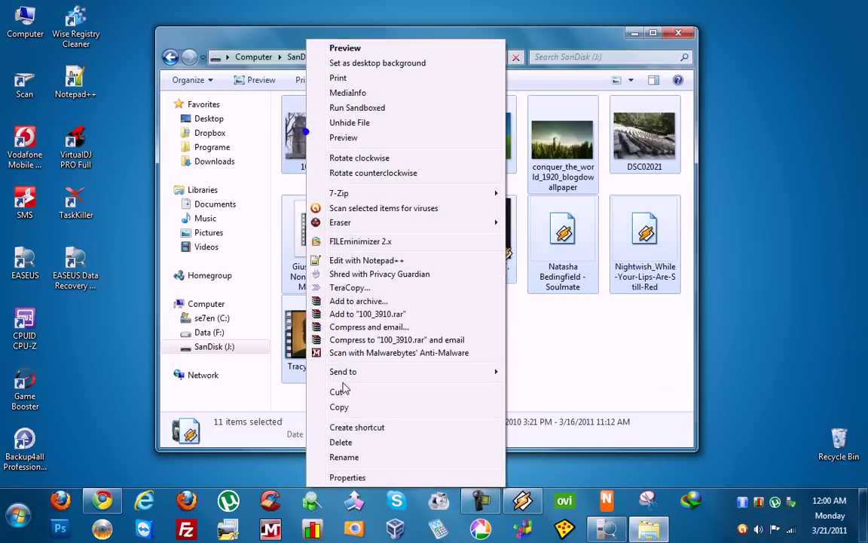
left_click(341, 442)
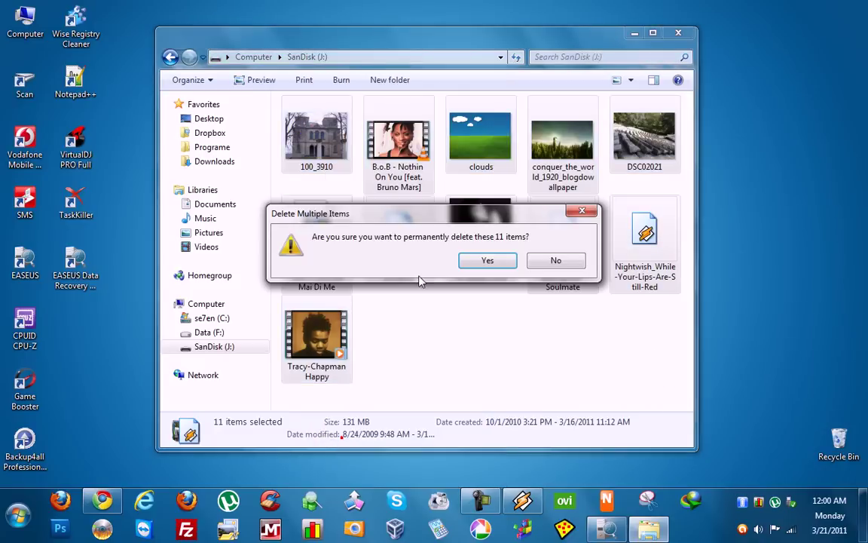
left_click(487, 261)
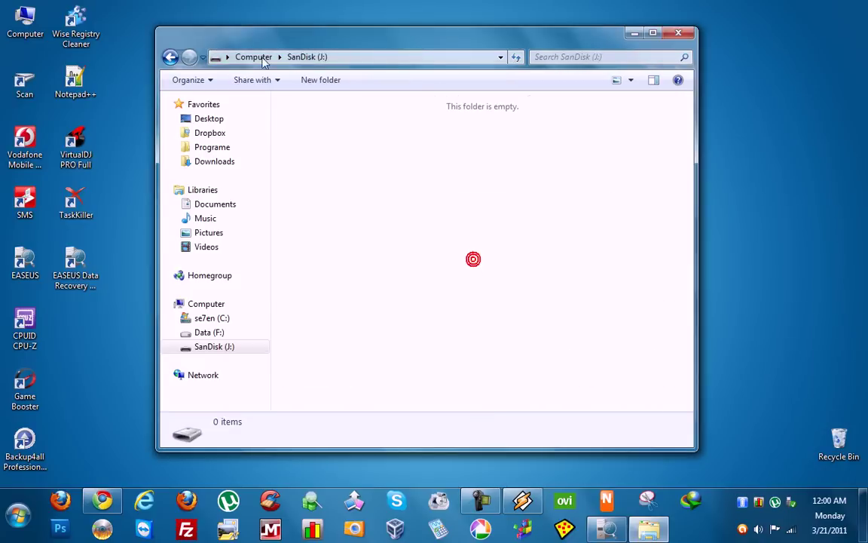
Reopen the SanDisk (J:) drive from Computer to check its contents, and close the window.
left_click(172, 57)
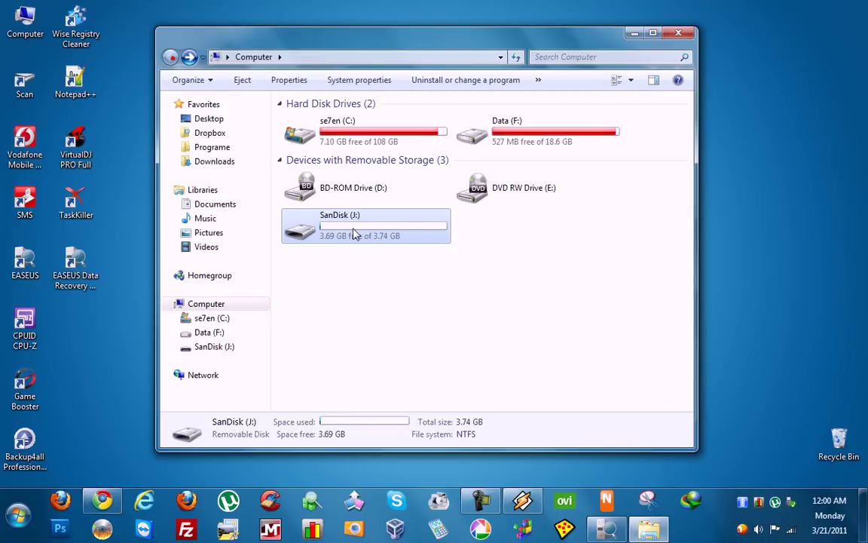
double_click(355, 234)
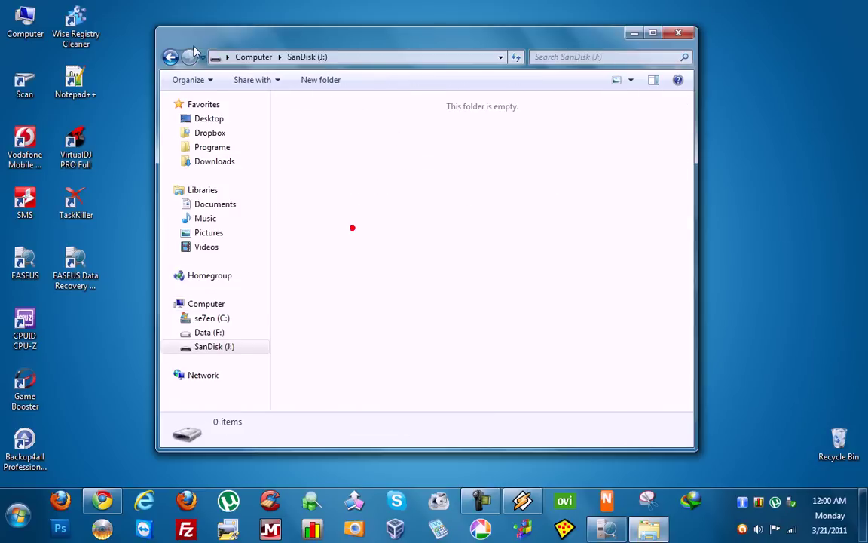
left_click(676, 33)
Empty the Recycle Bin and confirm the permanent deletion of its contents.
right_click(840, 442)
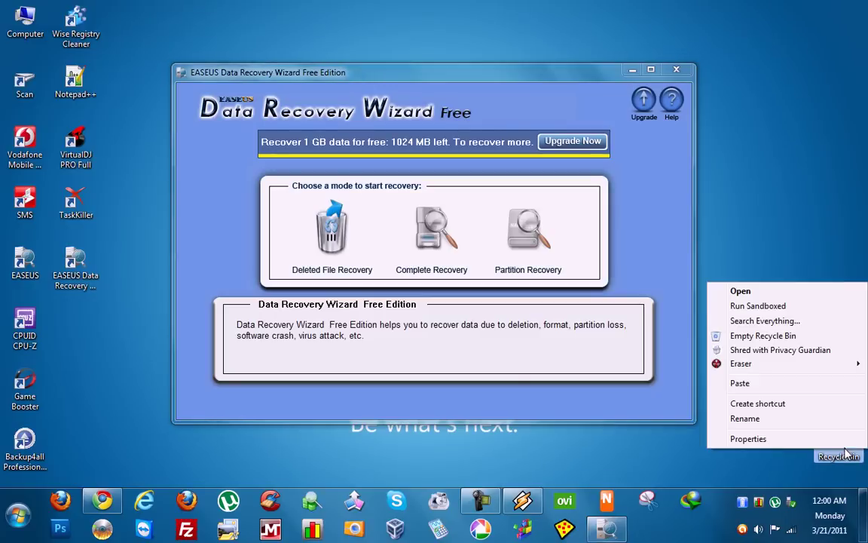
left_click(761, 336)
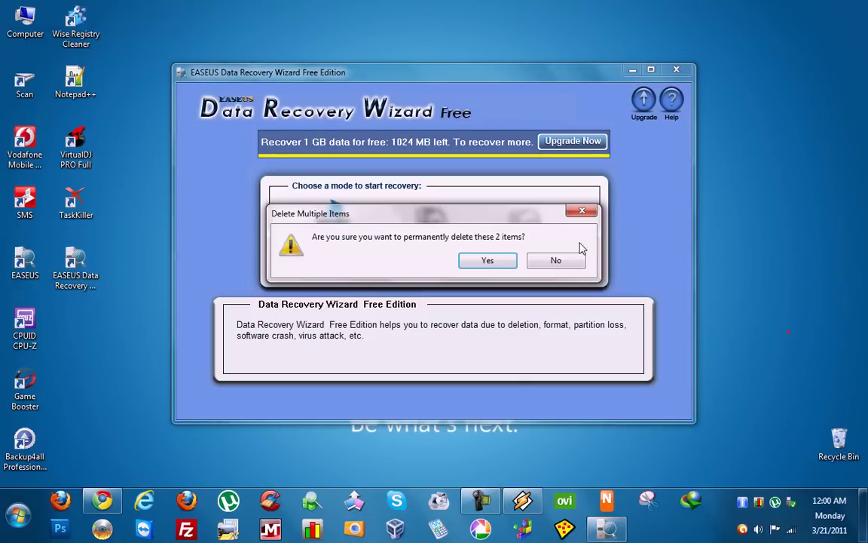
left_click(510, 261)
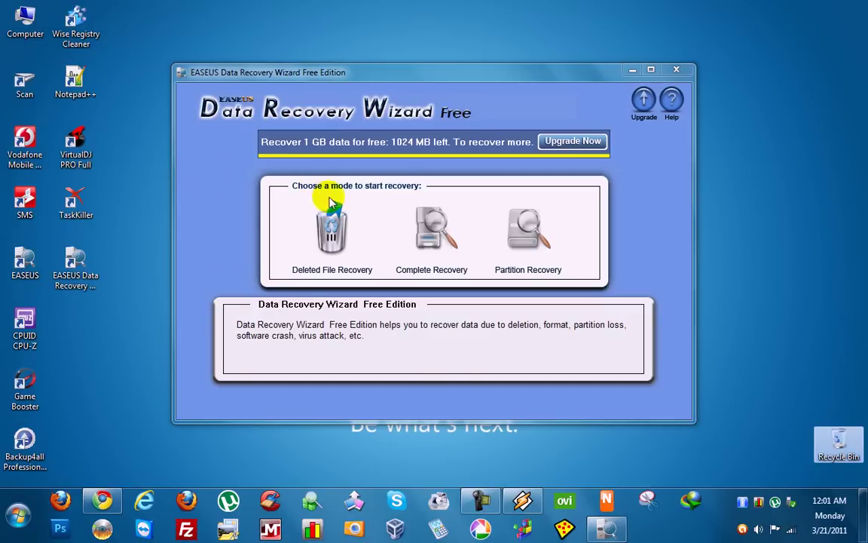
Scan the J: SanDisk (NTFS) partition in Deleted File Recovery mode, acknowledging the notice about Complete Recovery.
left_click(332, 235)
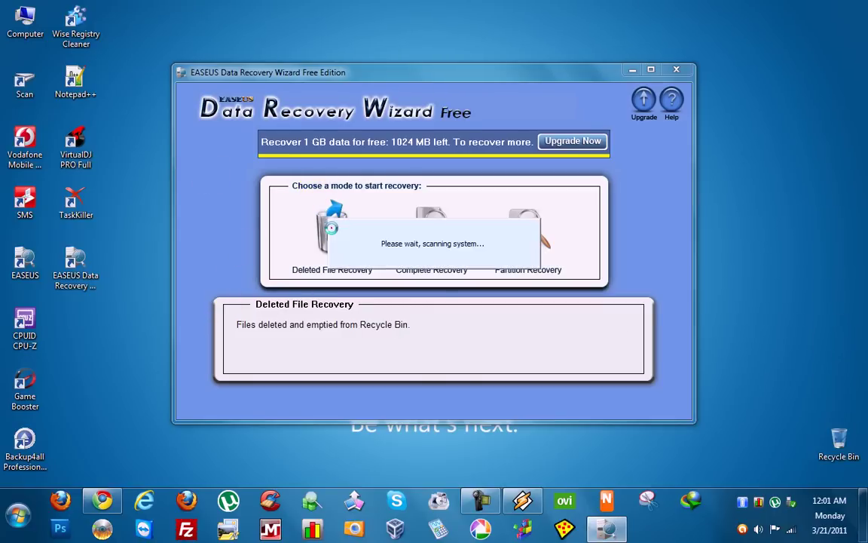
left_click(320, 287)
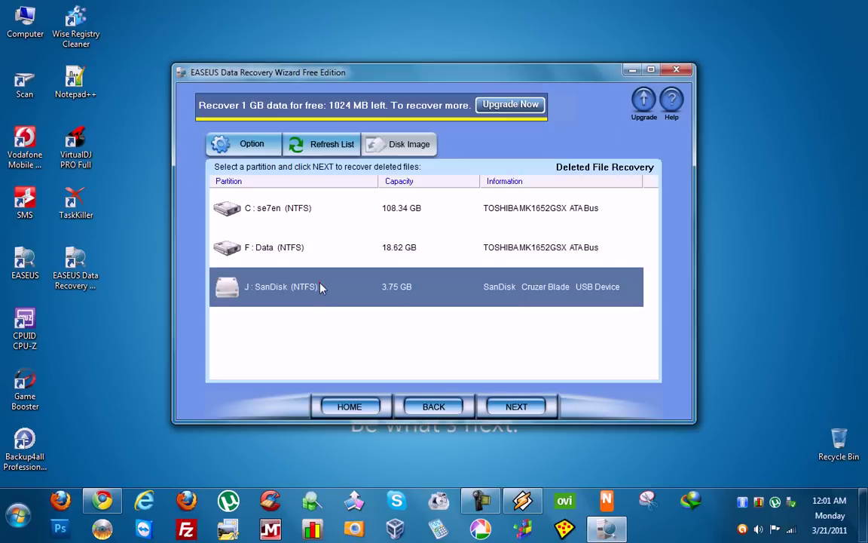
left_click(516, 406)
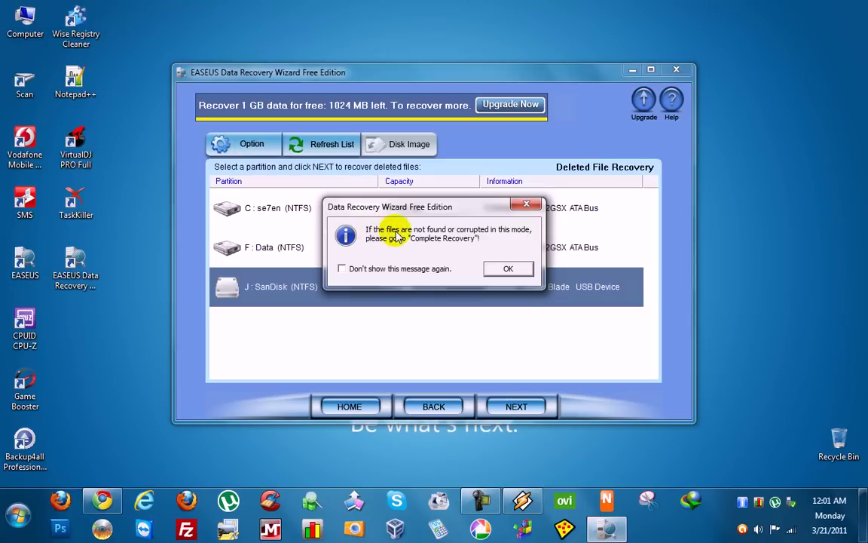
left_click(499, 270)
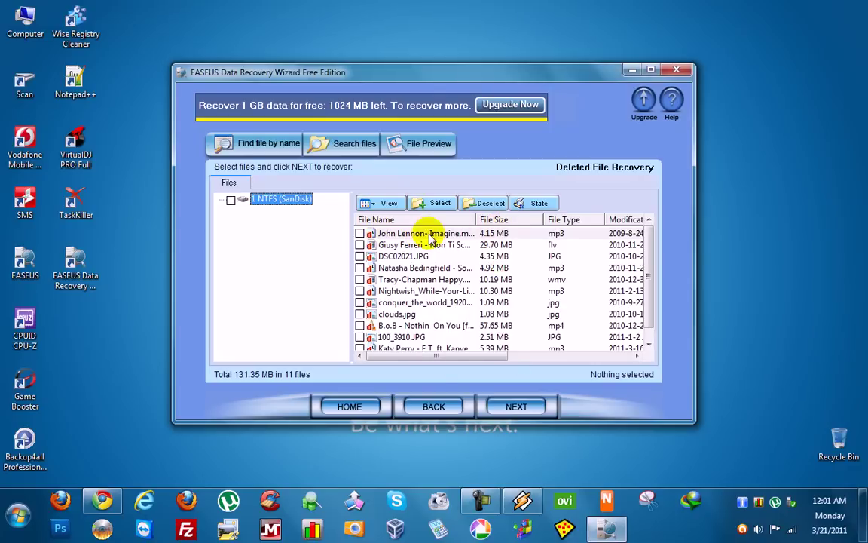
Mark all files found on the NTFS (SanDisk) partition for recovery and choose the Desktop as the destination location.
left_click(231, 200)
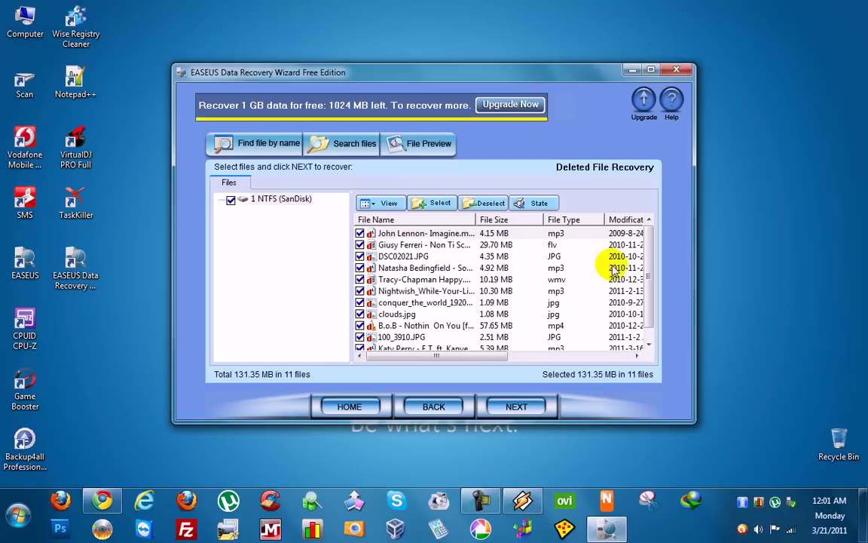
scroll(648, 256, "down", 1)
scroll(647, 248, "up", 1)
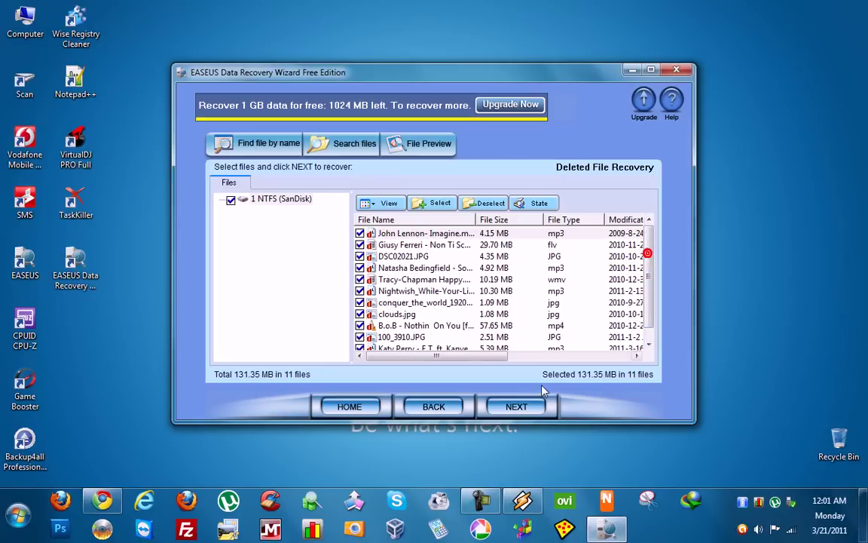
left_click(517, 407)
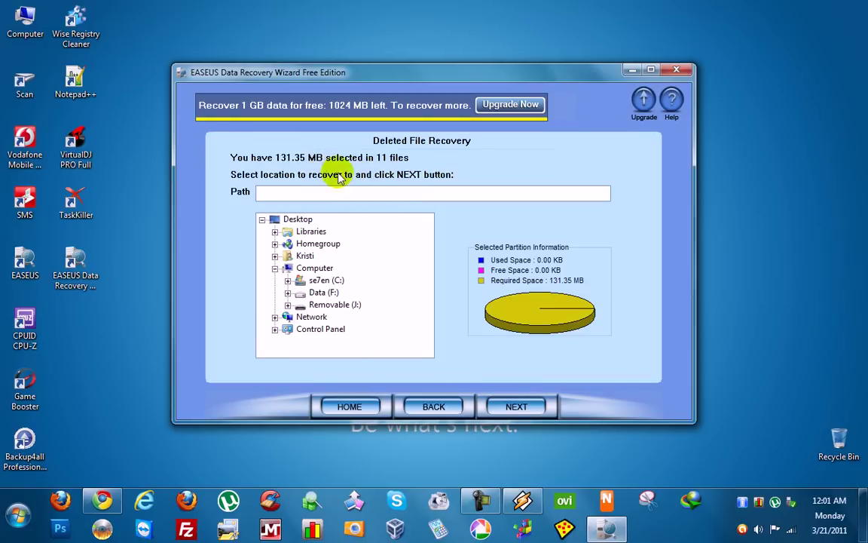
left_click(294, 220)
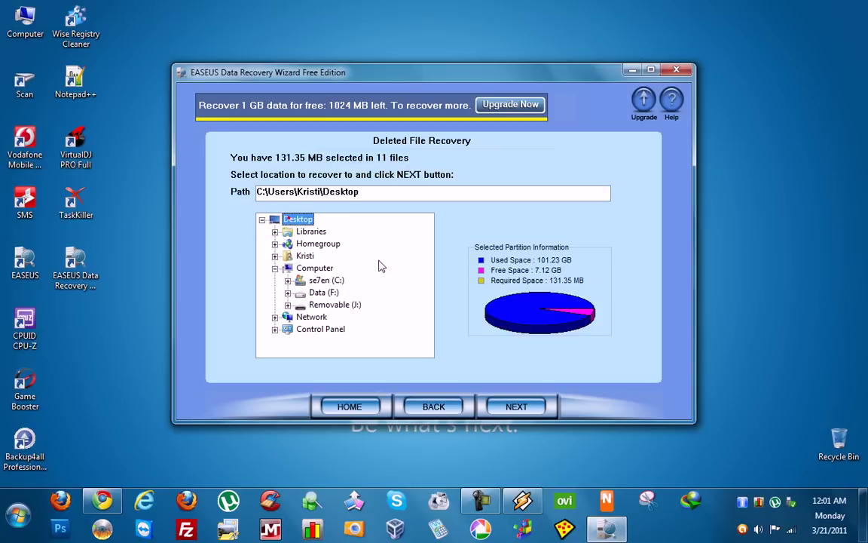
Create a new folder on the desktop, move it clear of the wizard window and name it files.
right_click(143, 347)
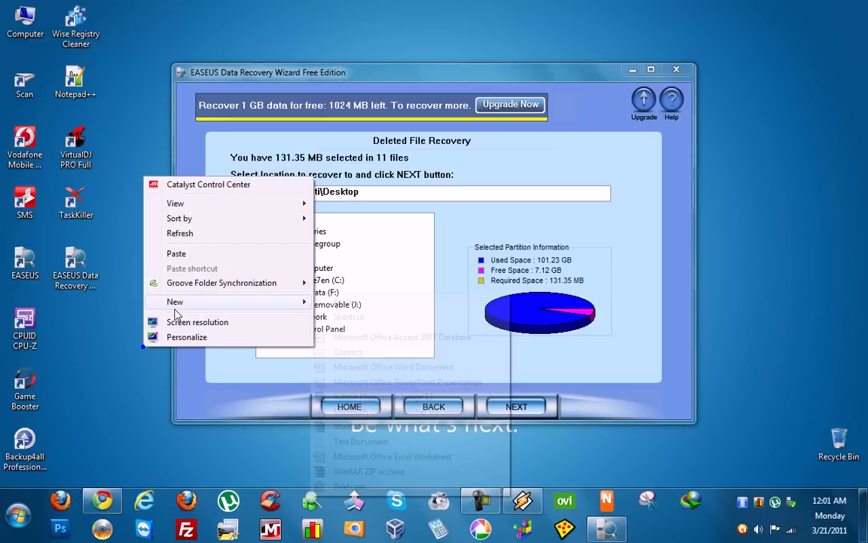
mouse_move(180, 311)
left_click(320, 302)
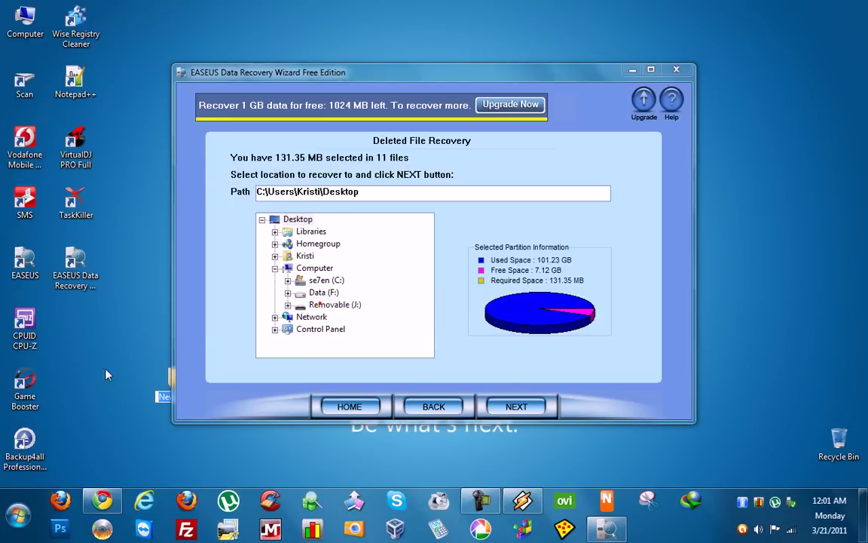
left_click(148, 324)
left_click_drag(98, 362, 108, 383)
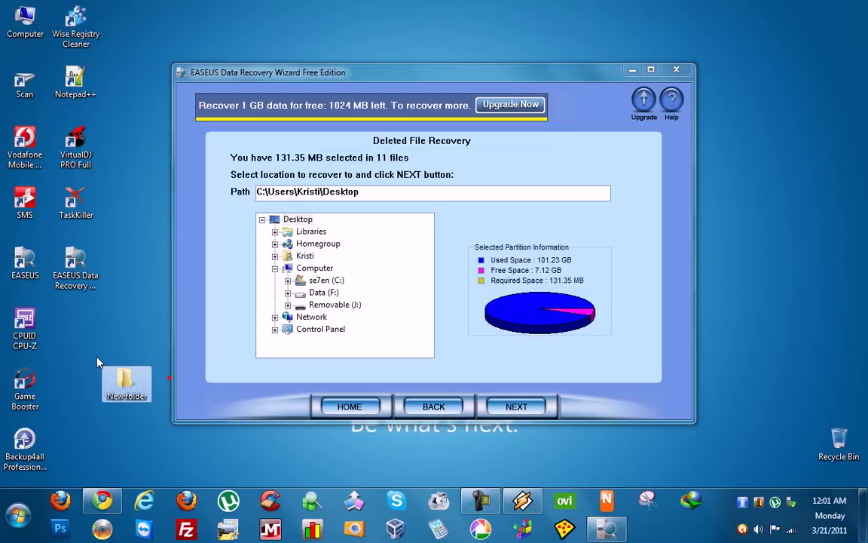
left_click(123, 402)
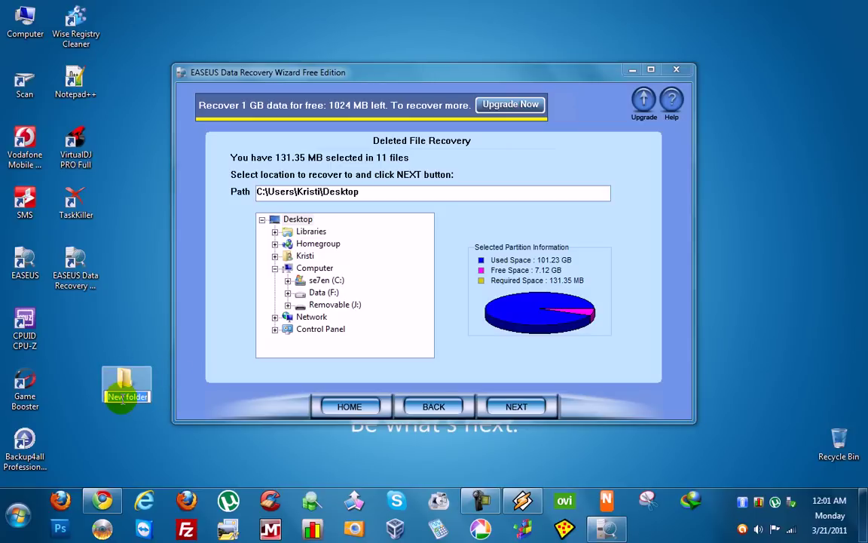
type("files")
left_click(120, 386)
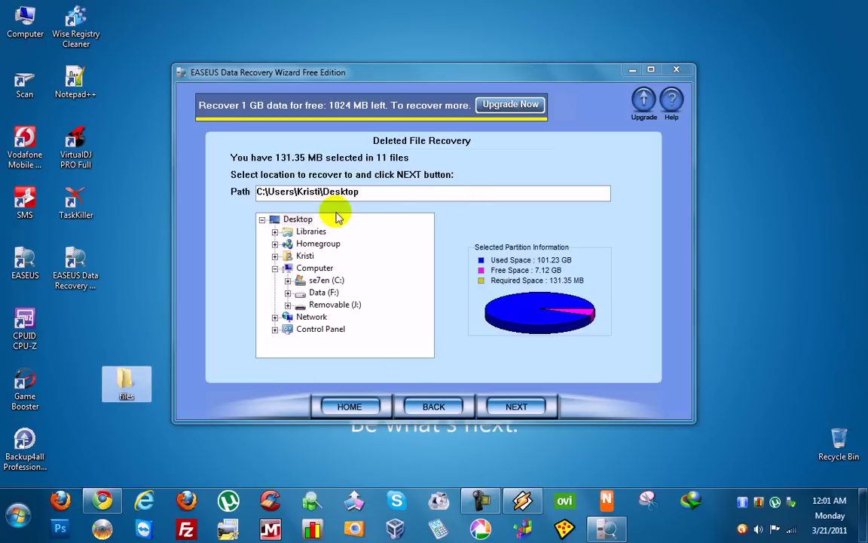
Set the recovery path to the files folder on the Desktop and start recovering the selected files.
left_click(296, 219)
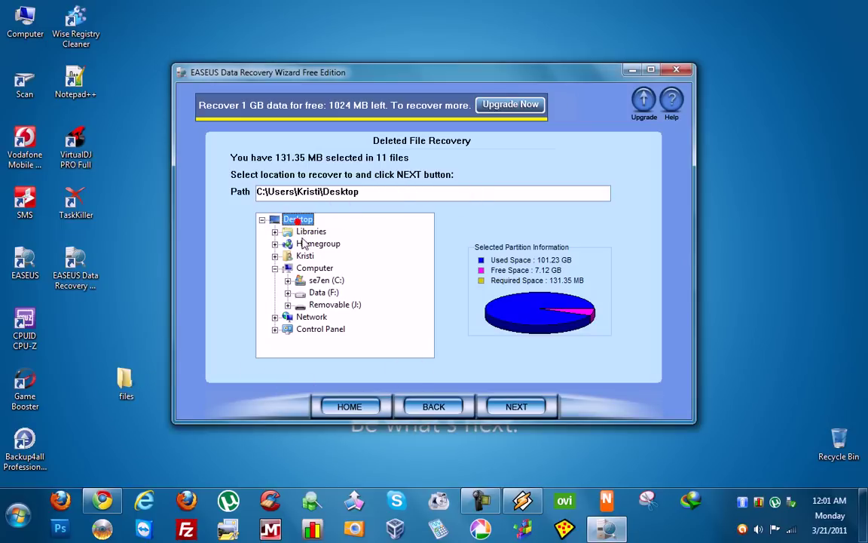
left_click(261, 220)
left_click(372, 190)
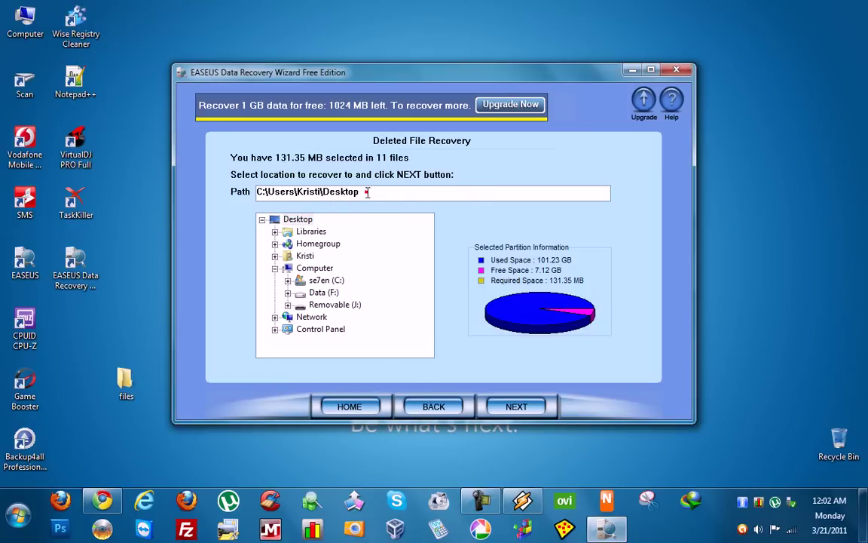
left_click(374, 189)
type("\\files")
left_click(512, 408)
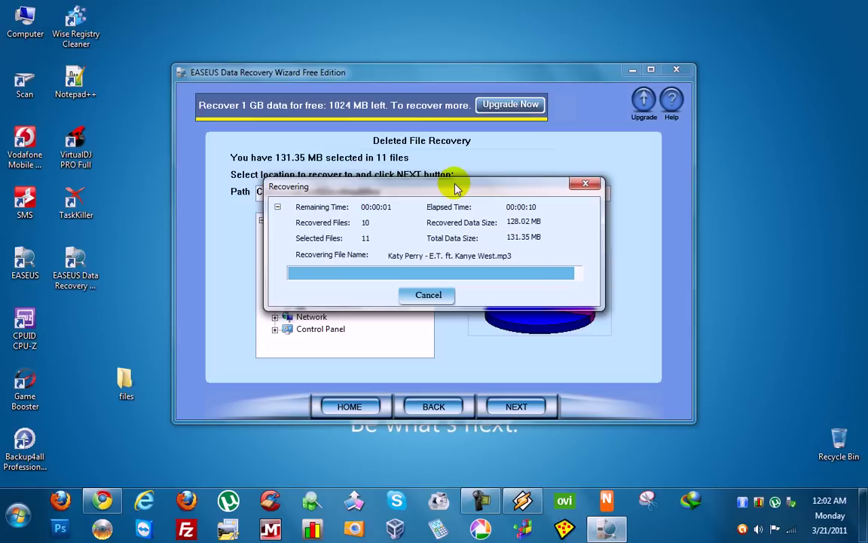
Return to the wizard's start page, close the recovery program and confirm the exit.
left_click(349, 406)
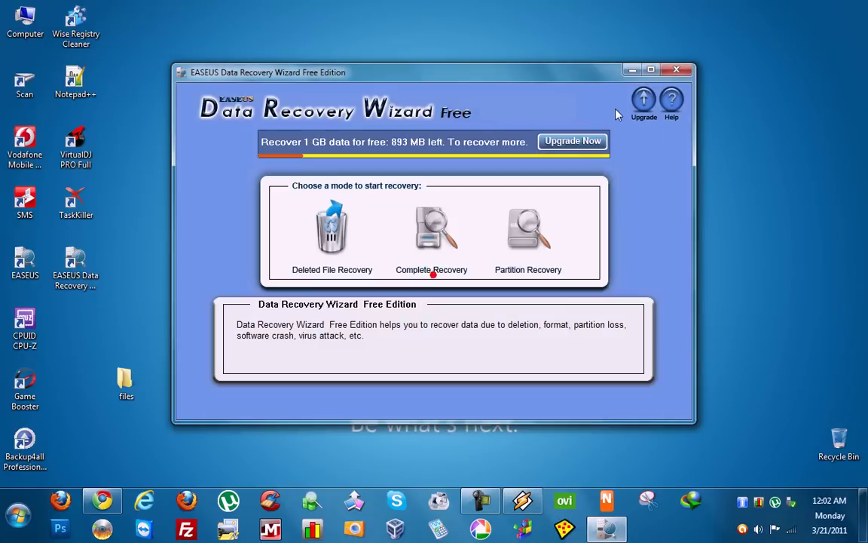
left_click(676, 69)
left_click(411, 283)
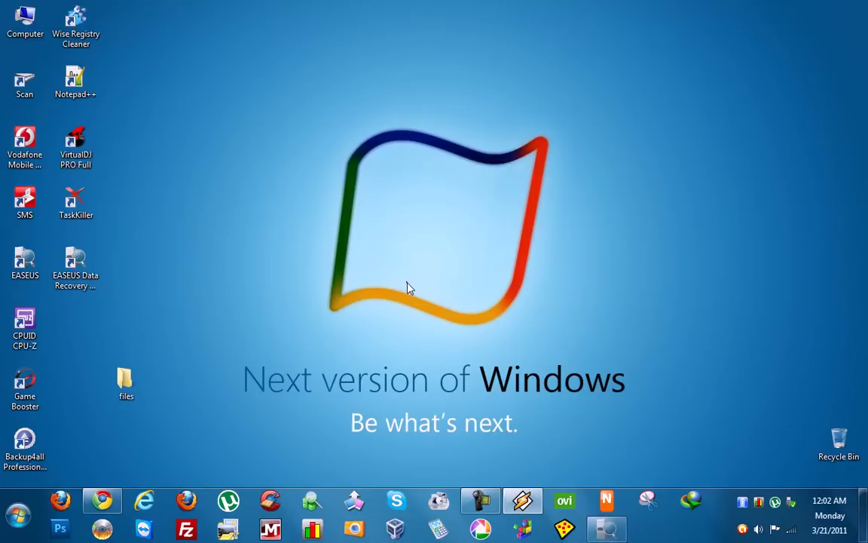
Open the 1 NTFS folder inside the desktop's files folder and show the recovered files as large icons.
double_click(124, 380)
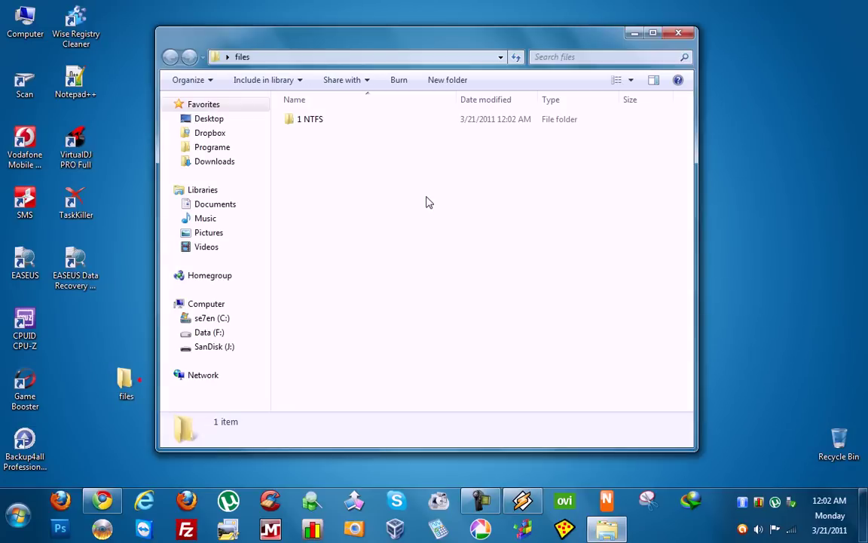
double_click(474, 122)
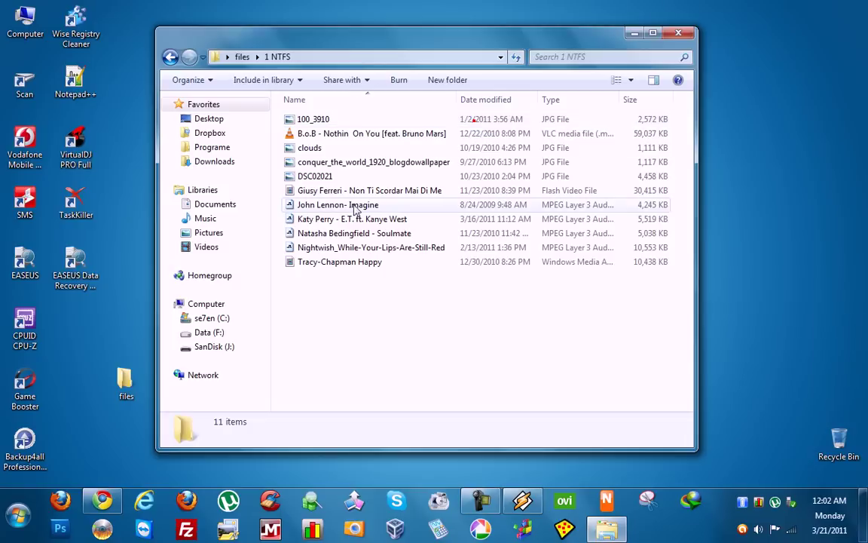
left_click(631, 80)
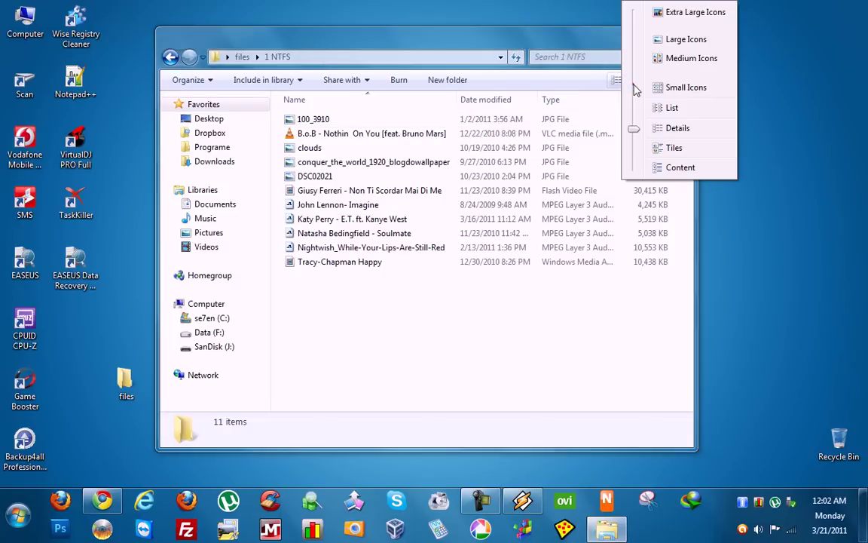
left_click(685, 44)
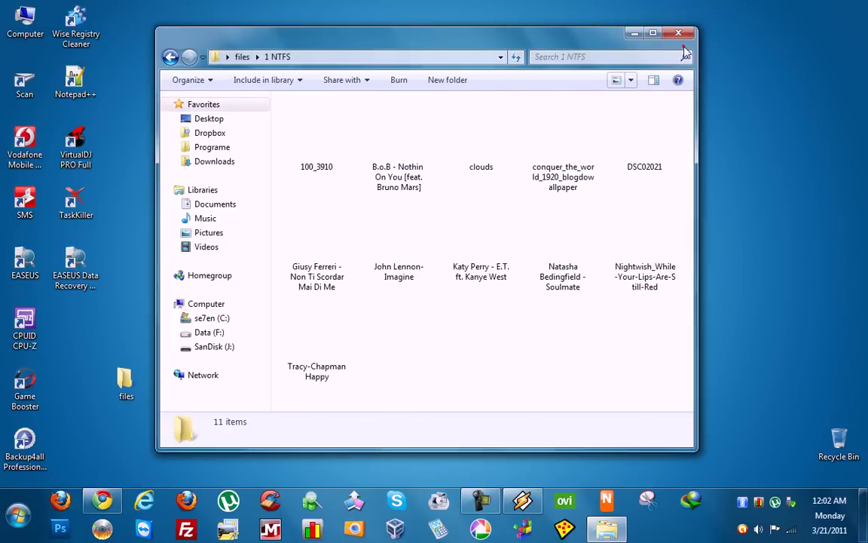
View the recovered 100_3910 picture and the folder's other pictures, and close the photo viewer and the folder window.
left_click(332, 163)
double_click(331, 162)
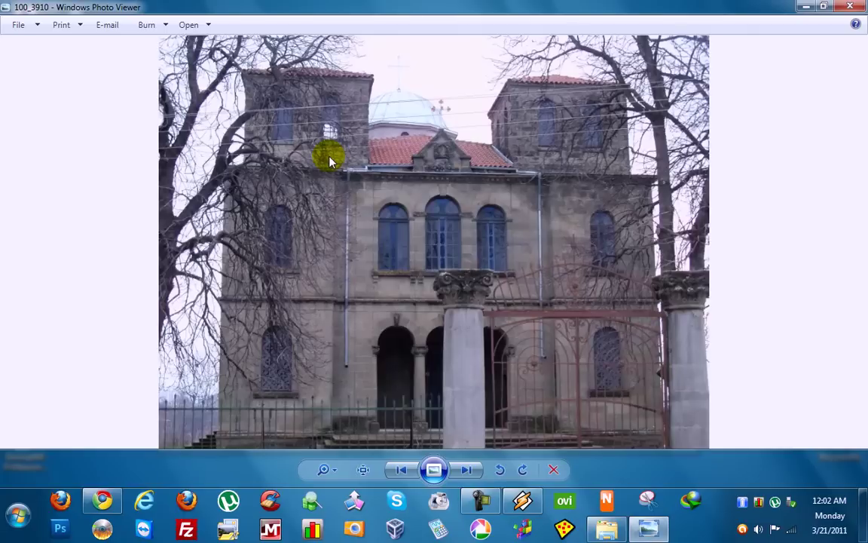
key("Right")
key("Right")
key("Right")
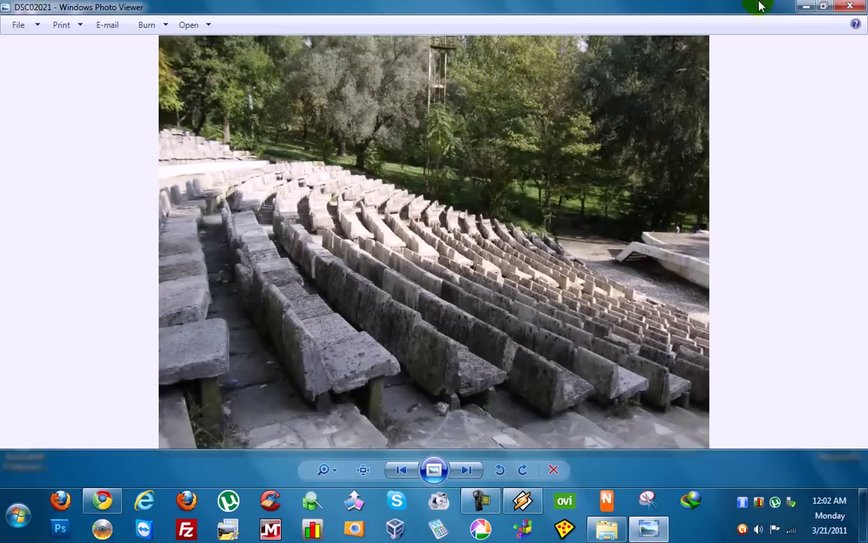
key("alt+F4")
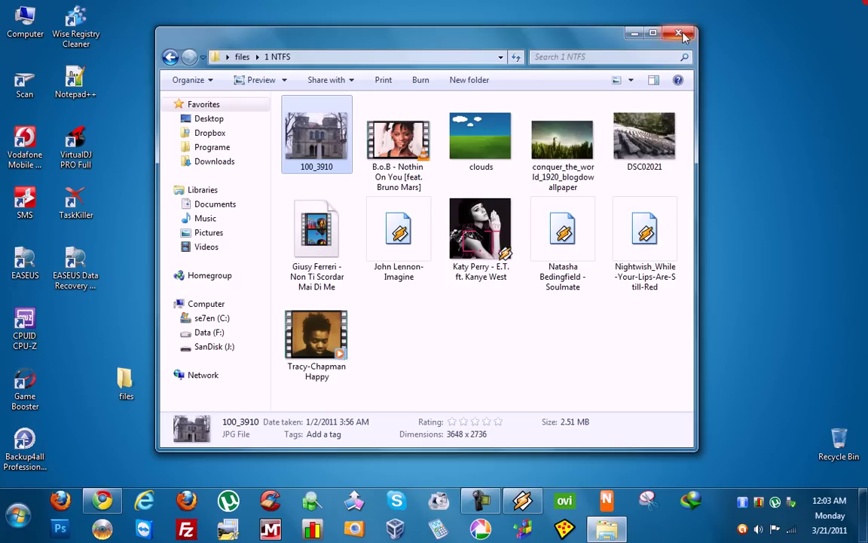
left_click(681, 34)
Permanently delete the files folder from the desktop and confirm the deletion.
left_click(127, 384)
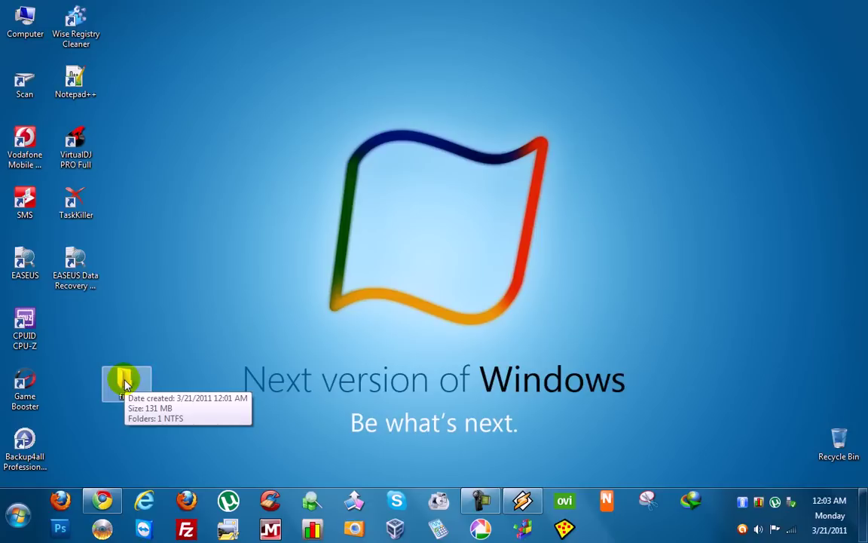
key("shift+Delete")
left_click(487, 305)
Launch EASEUS Data Recovery Wizard again from the desktop.
left_click(68, 264)
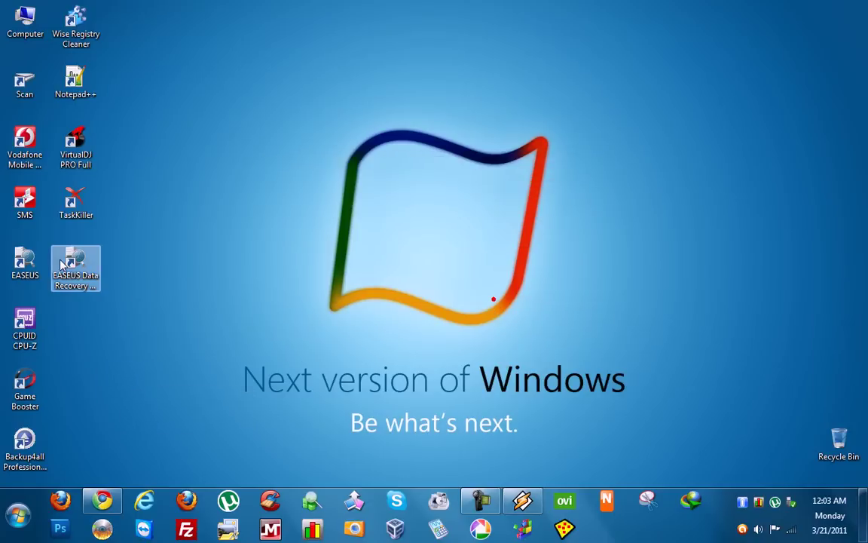
double_click(64, 261)
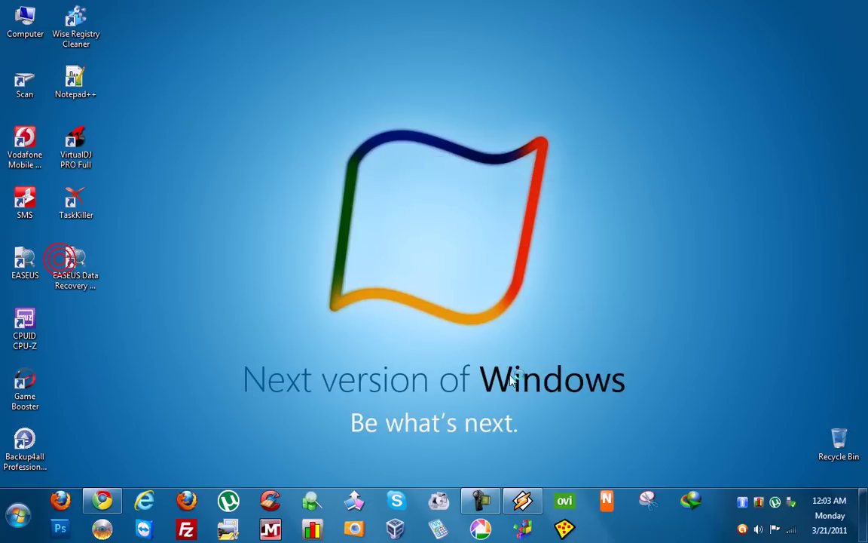